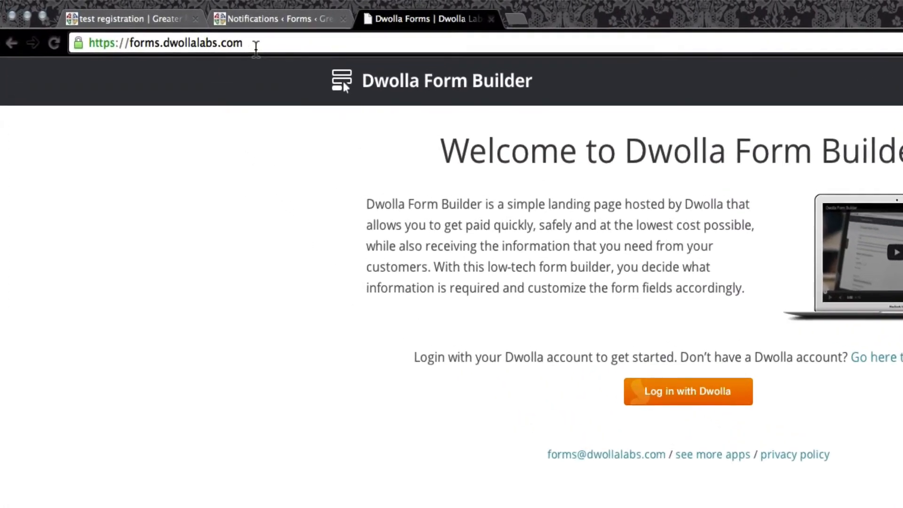
# Log in to Dwolla Form Builder with the Dwolla account.
pyautogui.moveTo(254, 43); pyautogui.dragTo(146, 50)
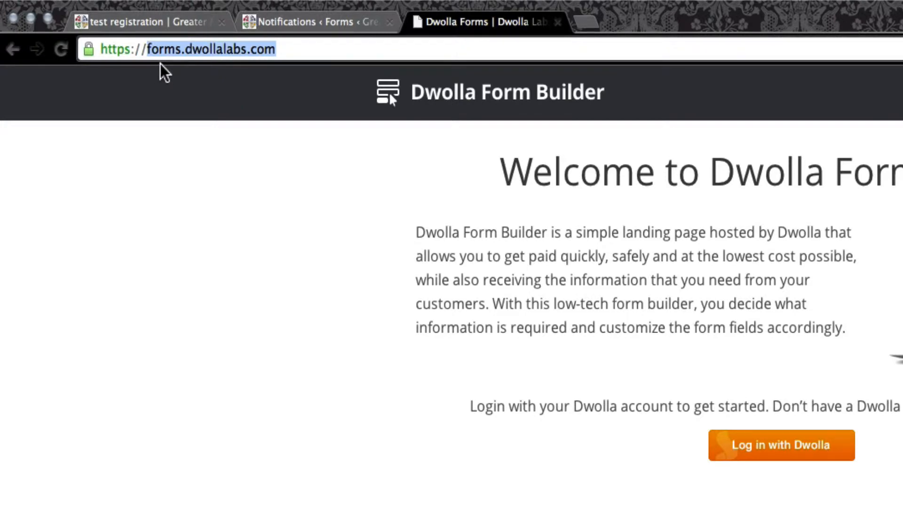
pyautogui.click(567, 335)
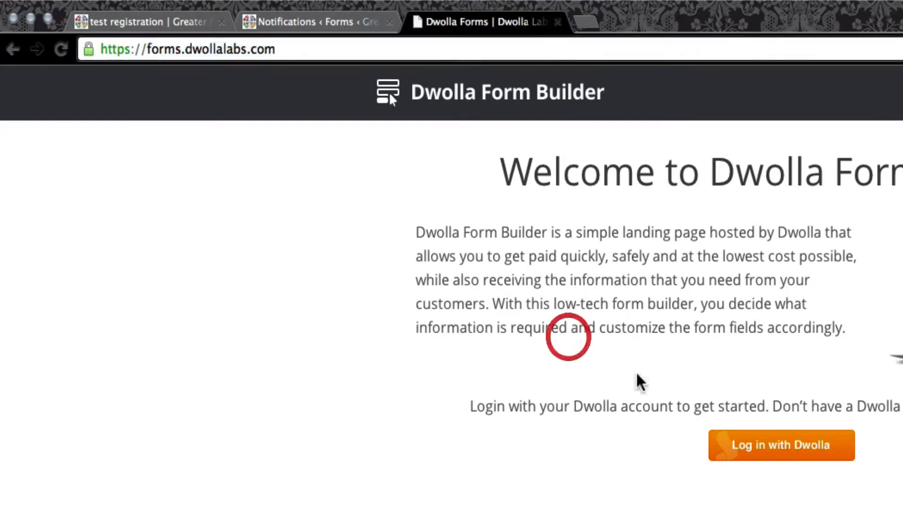
pyautogui.click(798, 461)
pyautogui.click(420, 362)
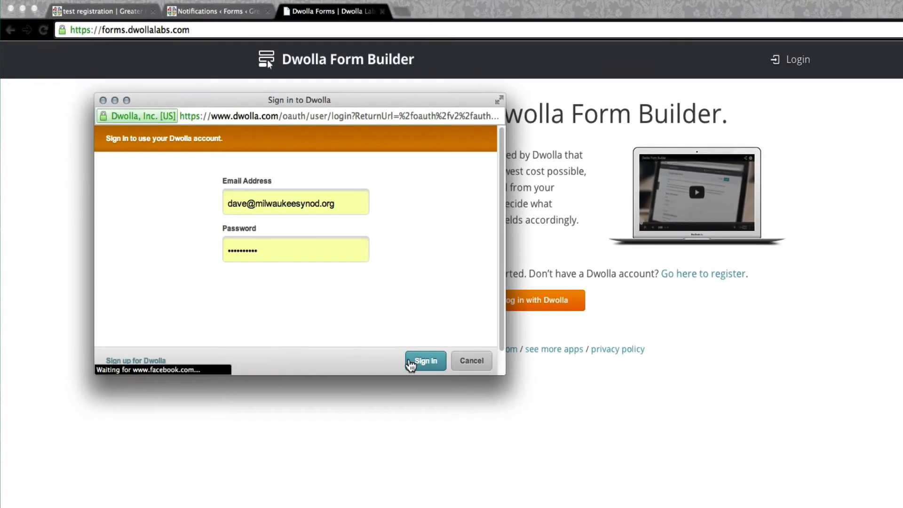
pyautogui.click(416, 364)
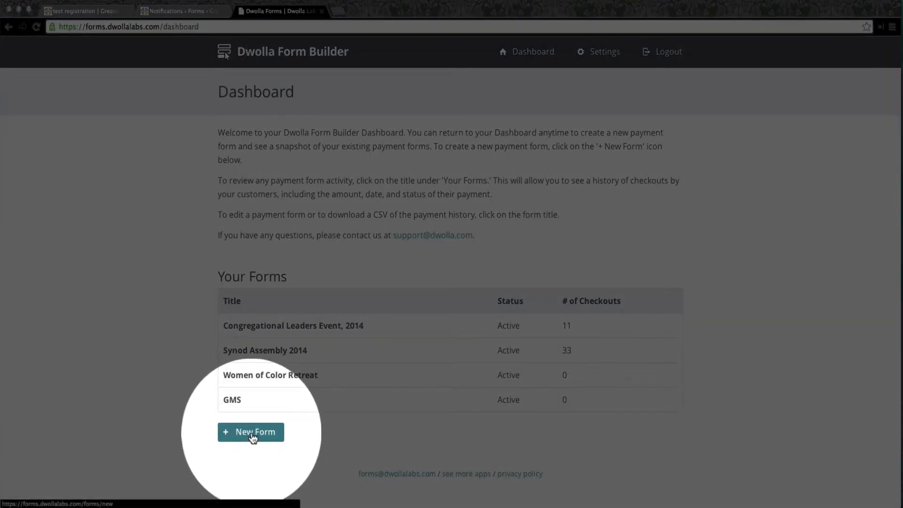
# Start a new form, setting its status to Active and its title to Test event.
pyautogui.click(253, 436)
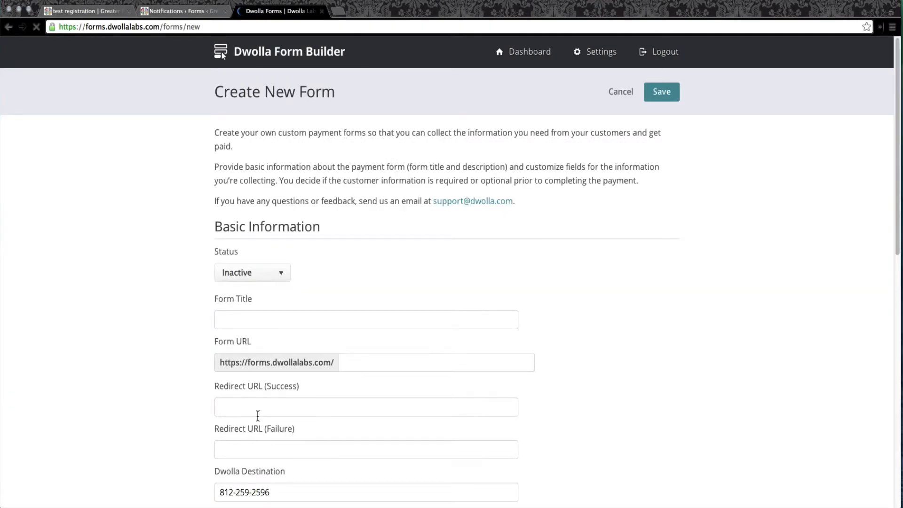
pyautogui.click(277, 273)
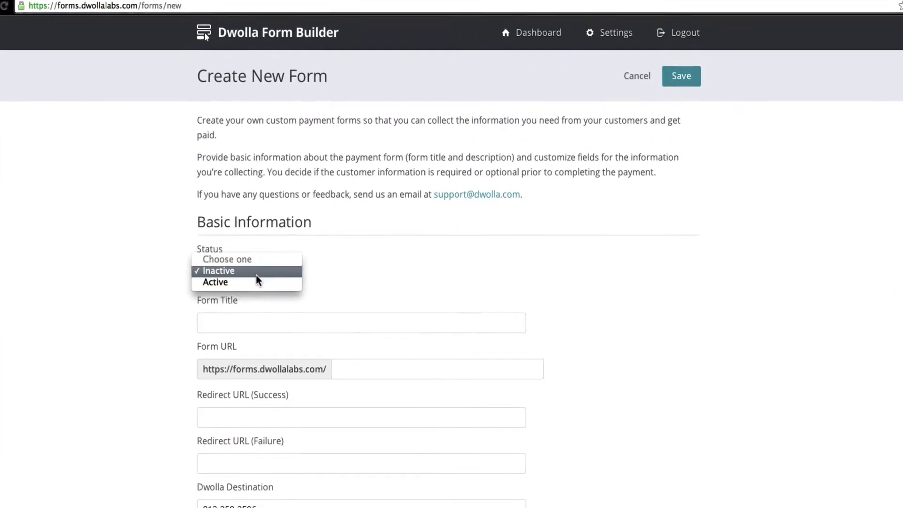
pyautogui.click(222, 282)
pyautogui.click(204, 326)
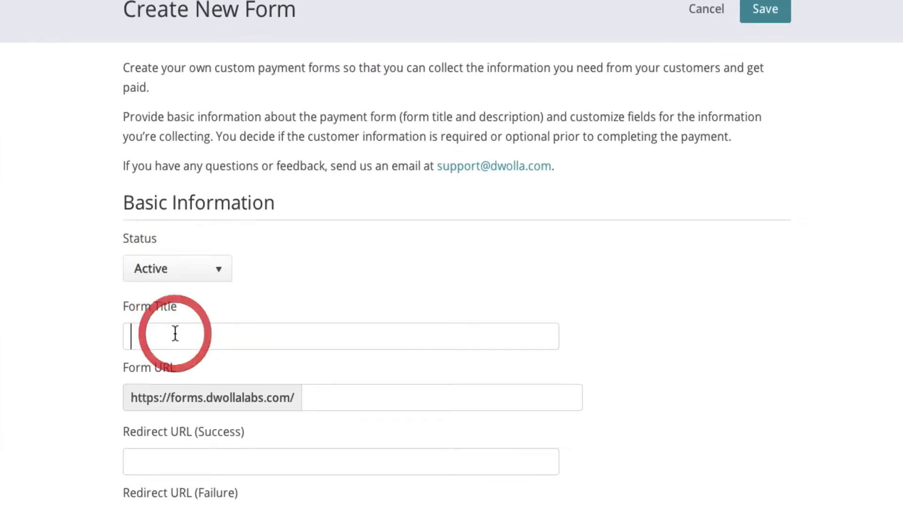
pyautogui.write('Test event')
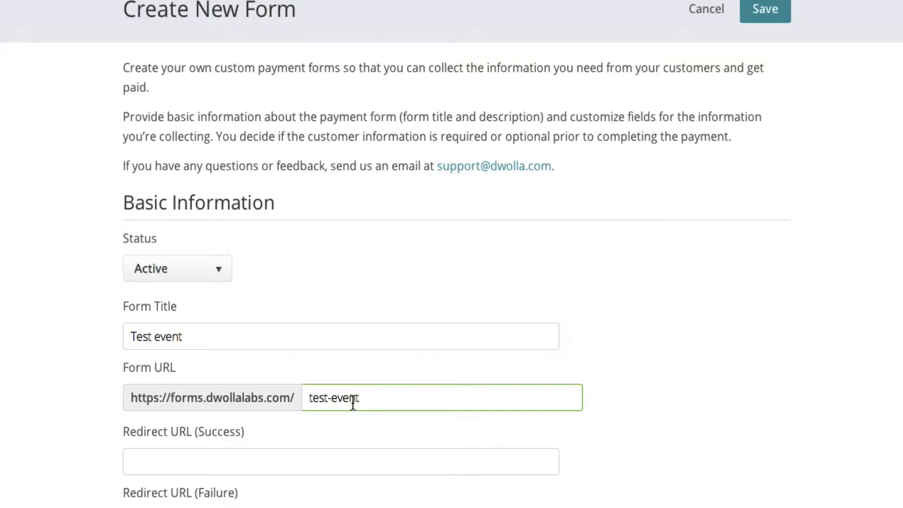
# Retype the end of the form URL as test-event.
pyautogui.moveTo(333, 398); pyautogui.dragTo(381, 397)
pyautogui.press('BackSpace')
pyautogui.press('BackSpace')
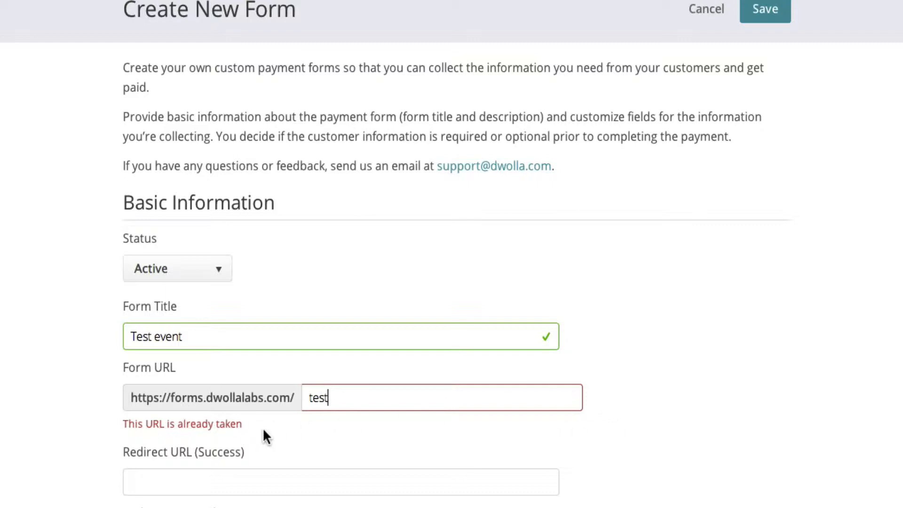
pyautogui.write('-event')
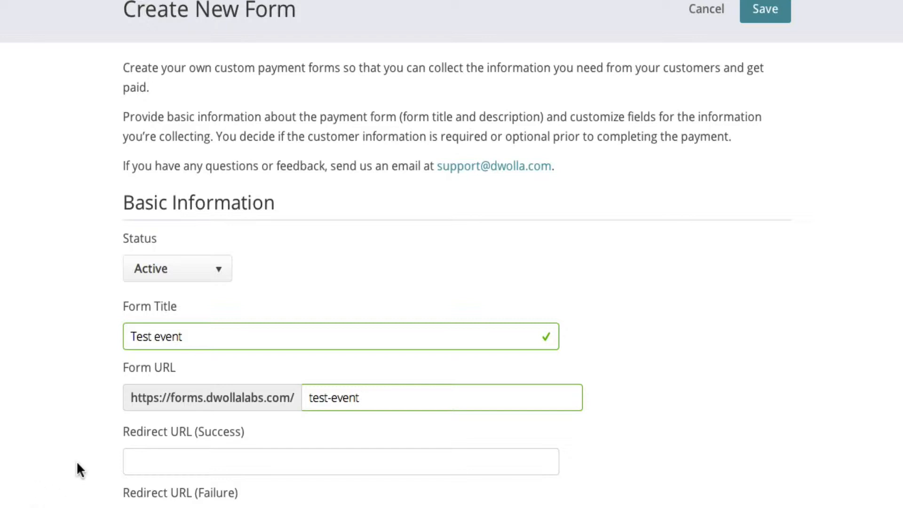
pyautogui.moveTo(279, 435)
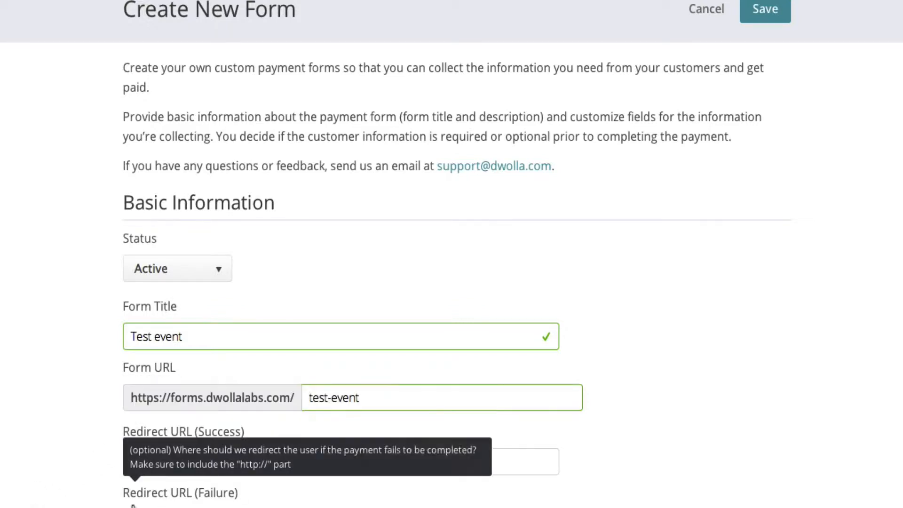
pyautogui.press('Tab')
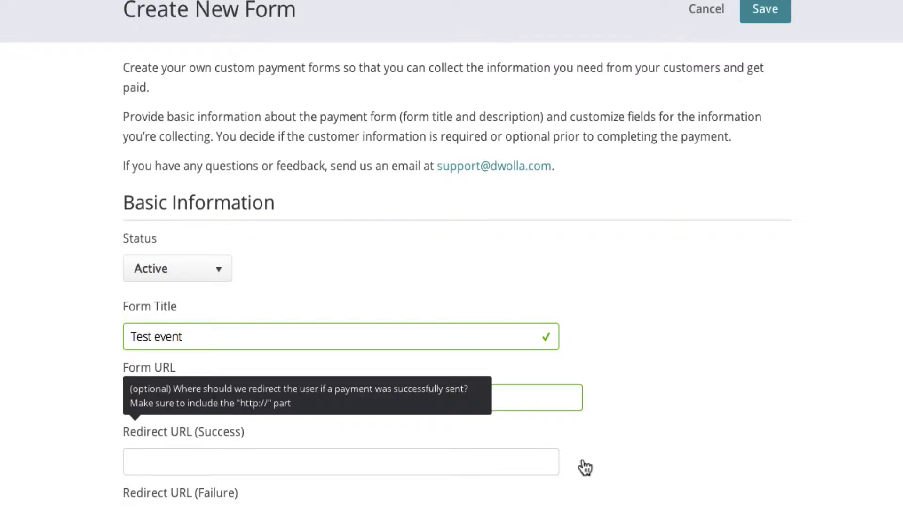
pyautogui.write('h')
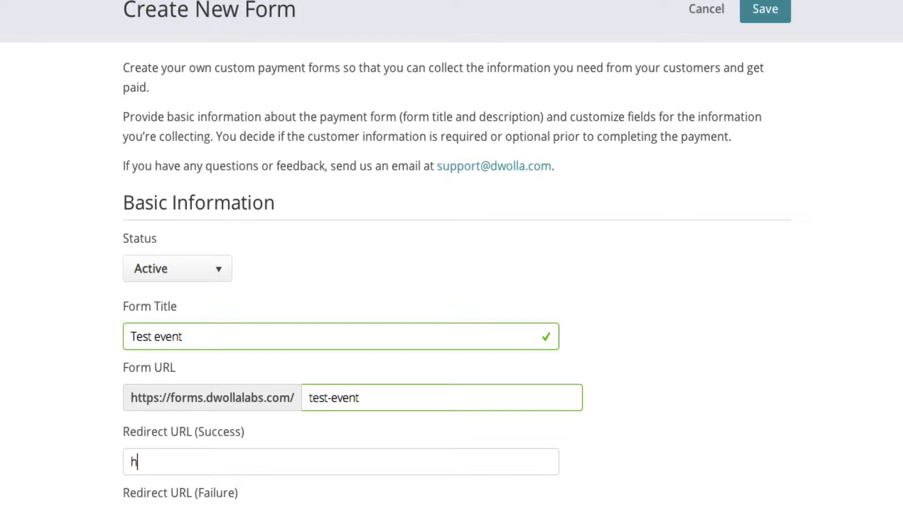
pyautogui.write('ttp://milwaukeesynod.org')
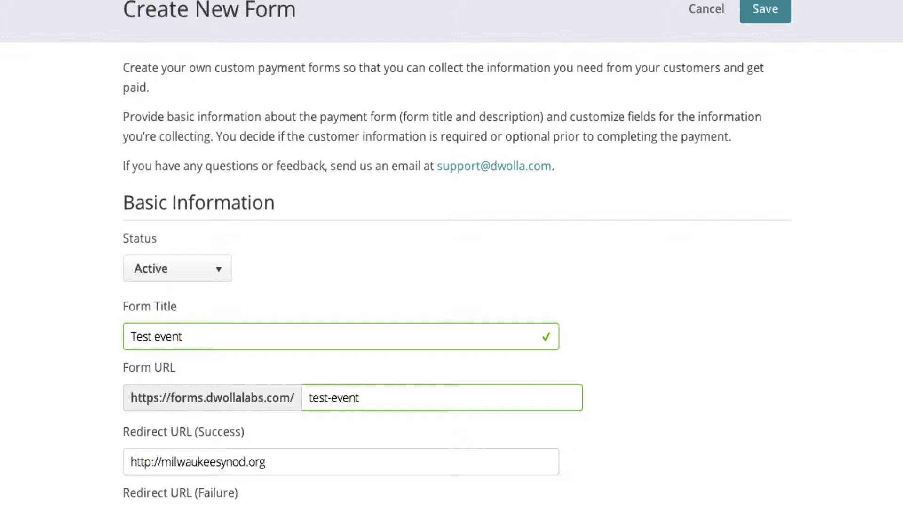
pyautogui.scroll(-2, 417, 476)
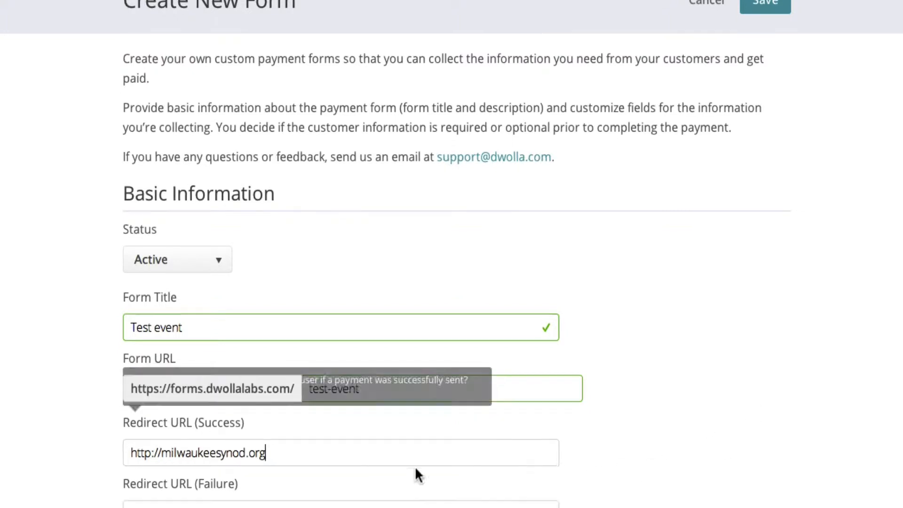
# Copy the success redirect URL into the failure redirect URL field.
pyautogui.moveTo(299, 362); pyautogui.dragTo(294, 352)
pyautogui.hotkey('ctrl', 'c')
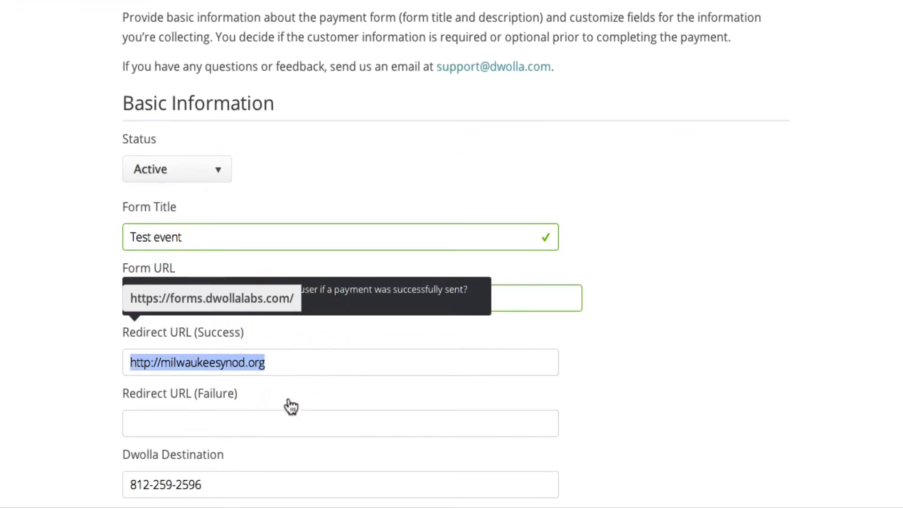
pyautogui.click(268, 423)
pyautogui.hotkey('ctrl', 'v')
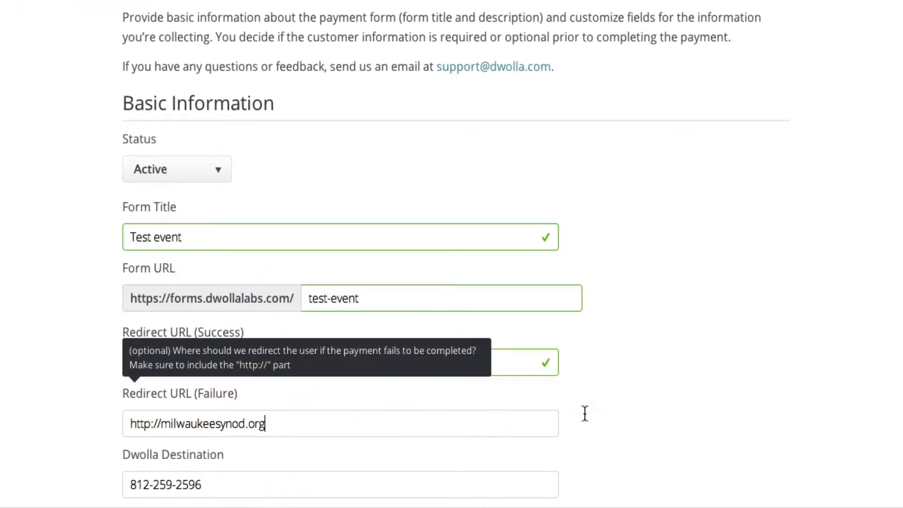
pyautogui.click(661, 413)
pyautogui.scroll(-4, 663, 413)
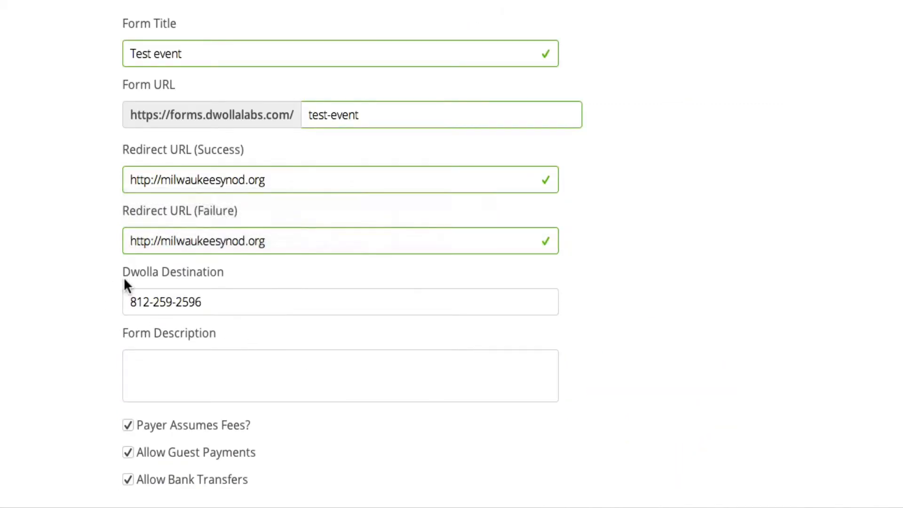
# Uncheck the Payer Assumes Fees option.
pyautogui.scroll(-3, 647, 316)
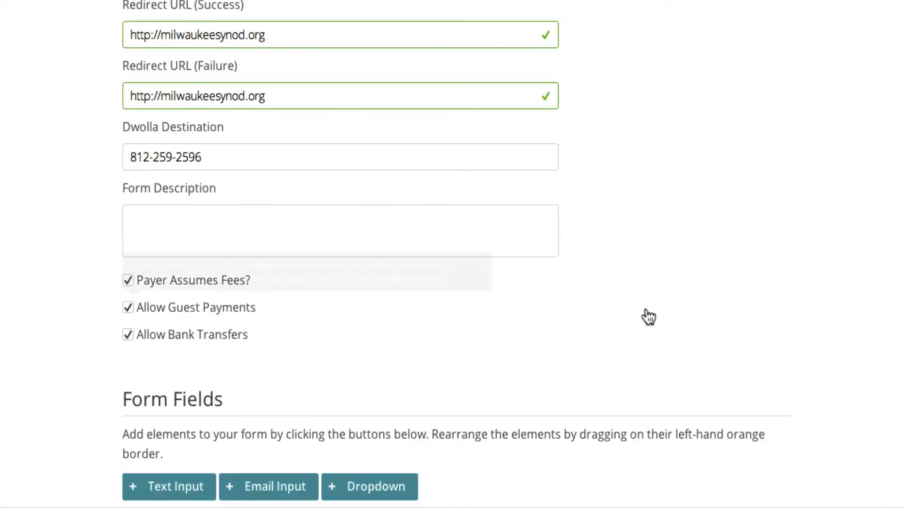
pyautogui.click(222, 237)
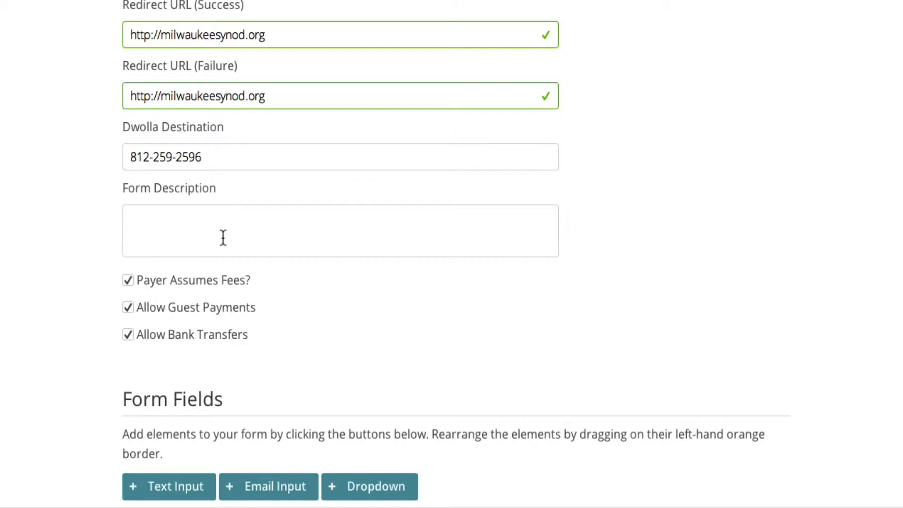
pyautogui.click(128, 281)
pyautogui.moveTo(235, 340)
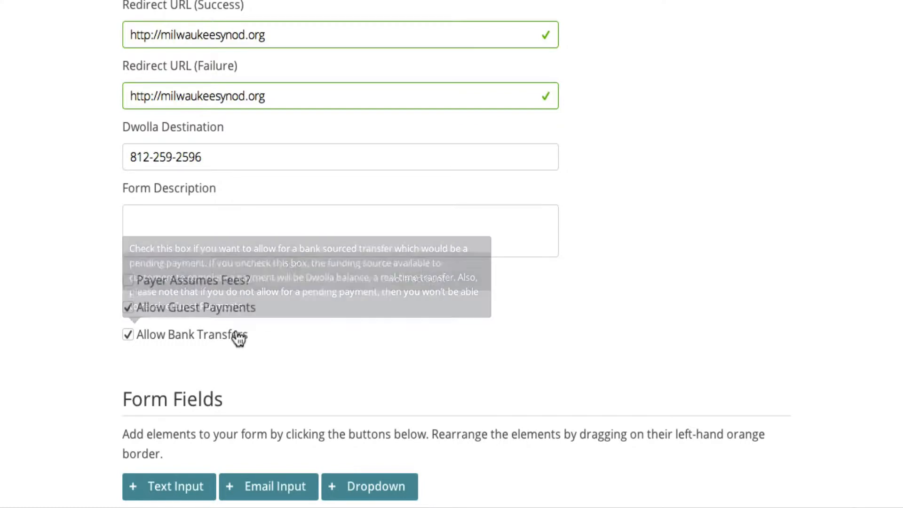
# Set the amount field's caption to Registration fee and its default value to 100.00.
pyautogui.scroll(-9, 340, 377)
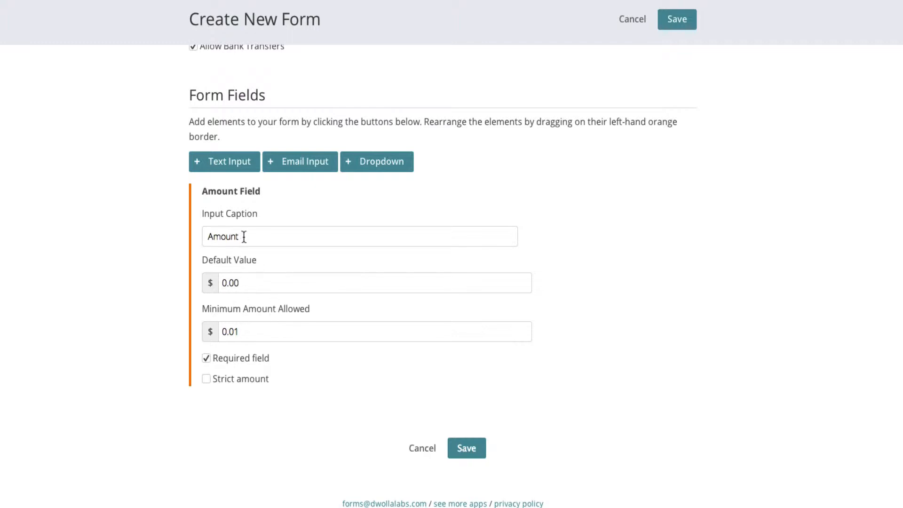
pyautogui.doubleClick(223, 236)
pyautogui.write('Registration fee')
pyautogui.click(229, 282)
pyautogui.write('10')
pyautogui.click(276, 283)
pyautogui.moveTo(232, 383)
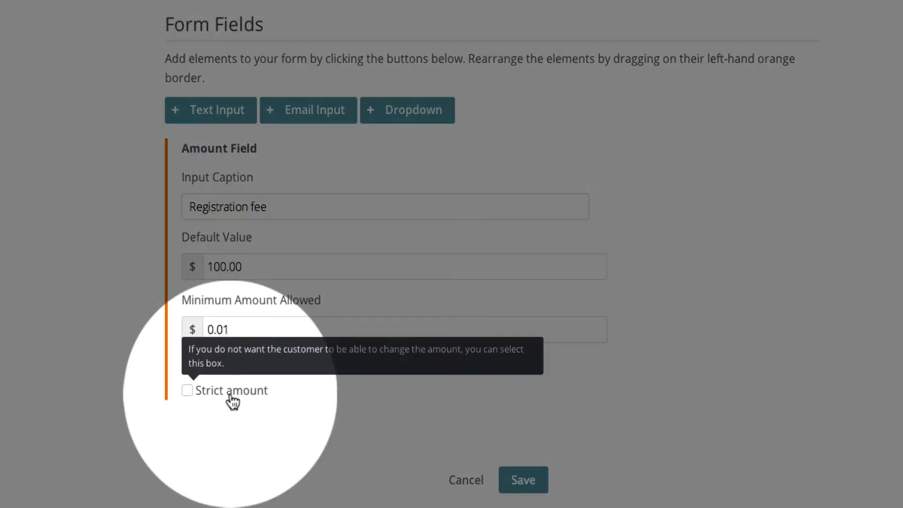
# Check and then uncheck the Strict amount option.
pyautogui.click(240, 381)
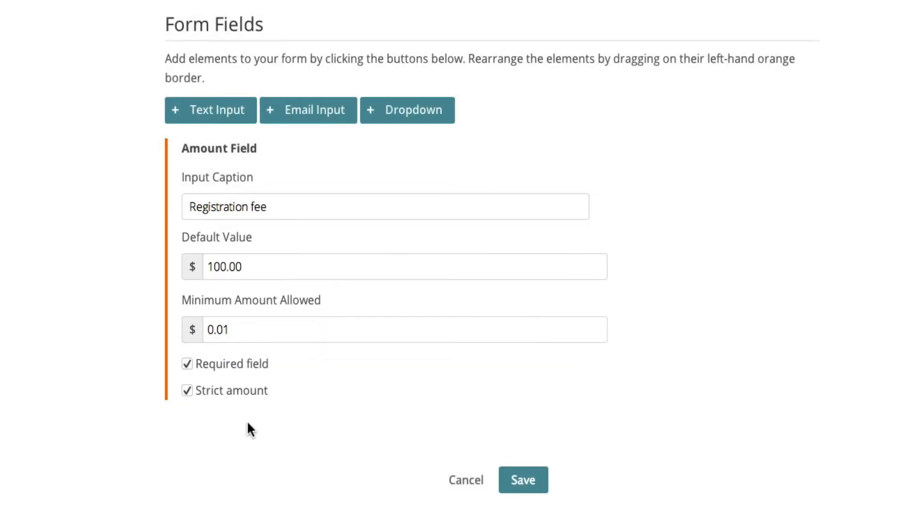
pyautogui.click(187, 391)
pyautogui.click(218, 121)
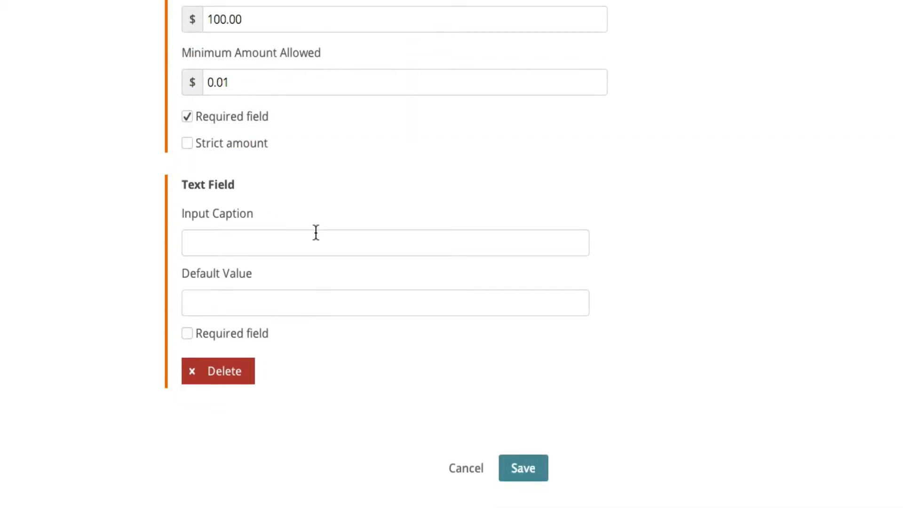
pyautogui.click(219, 238)
pyautogui.write('Your name')
pyautogui.tripleClick(243, 241)
pyautogui.press('BackSpace')
pyautogui.scroll(5, 246, 301)
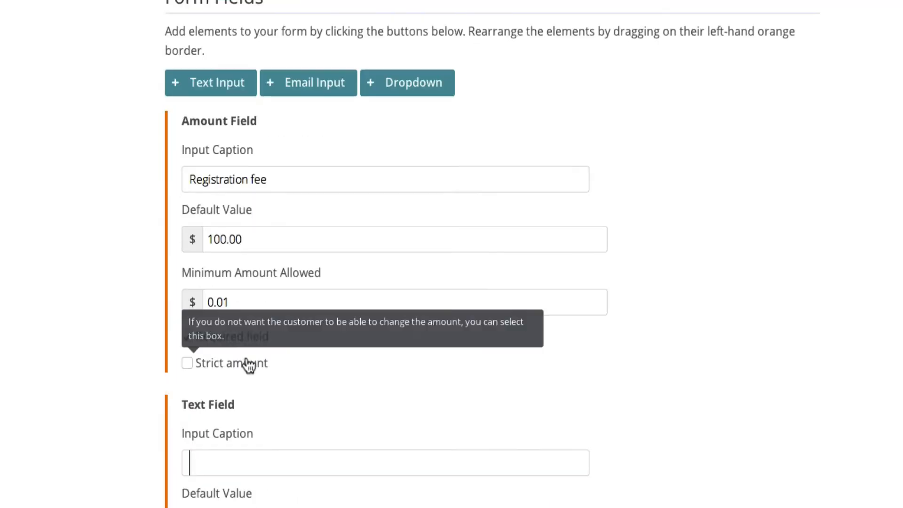
pyautogui.scroll(-5, 447, 405)
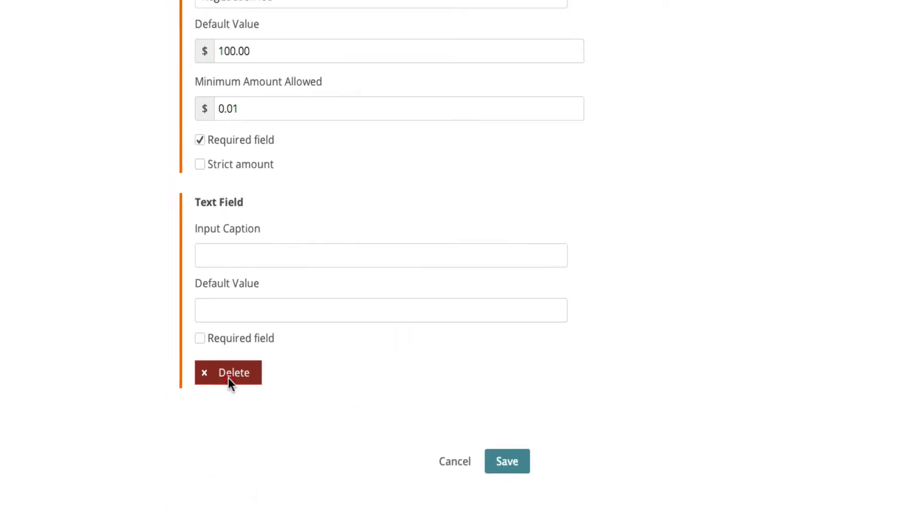
pyautogui.click(219, 372)
pyautogui.click(526, 169)
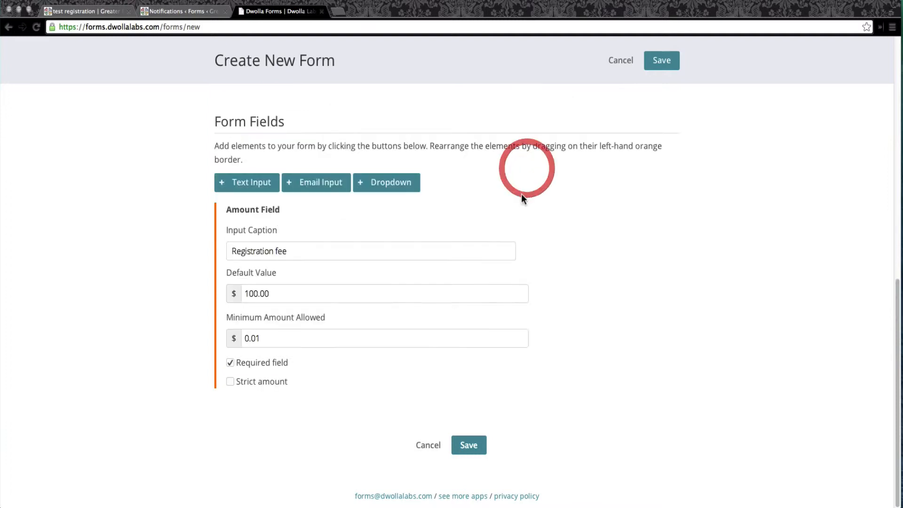
# Add an email input captioned Your email and make it a required field.
pyautogui.click(312, 184)
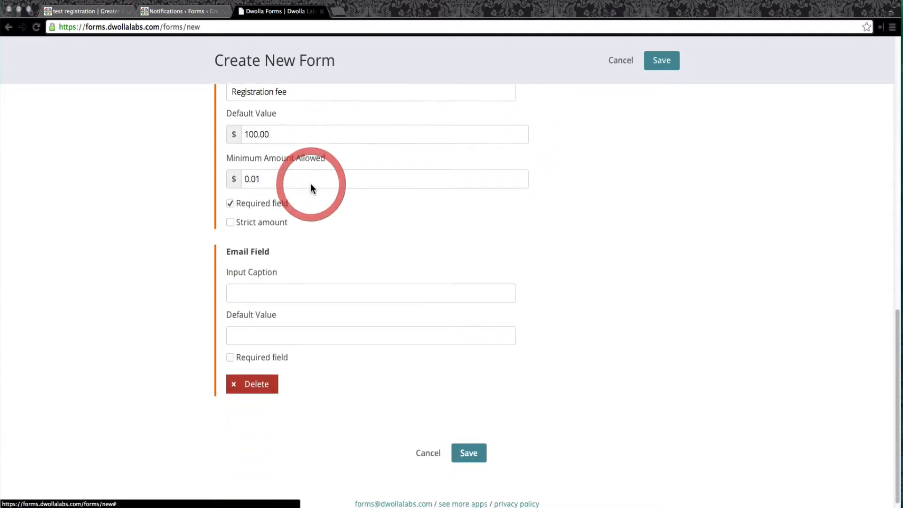
pyautogui.click(295, 288)
pyautogui.write('Your email')
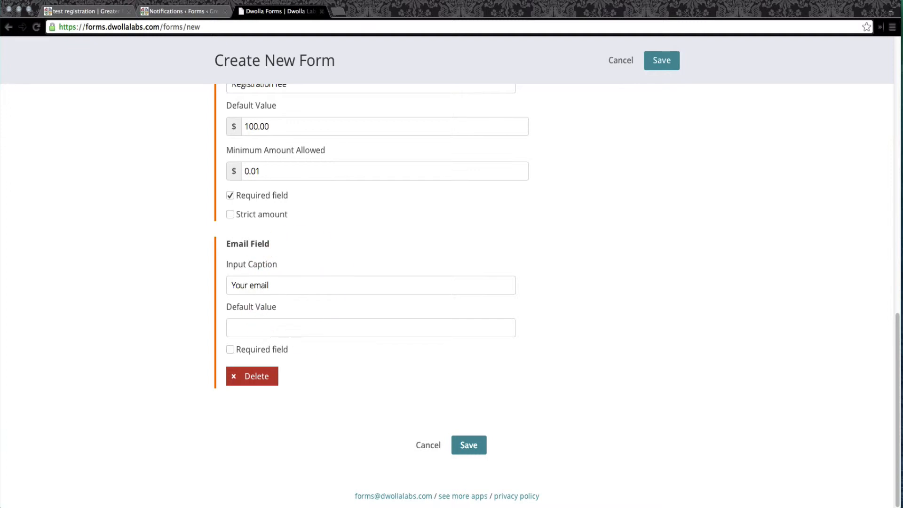
pyautogui.click(271, 351)
pyautogui.scroll(1, 342, 395)
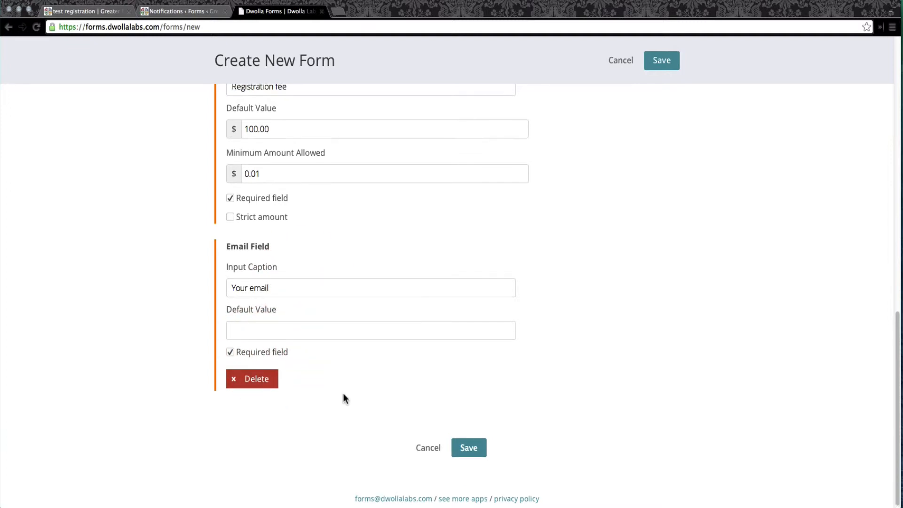
pyautogui.scroll(3, 342, 394)
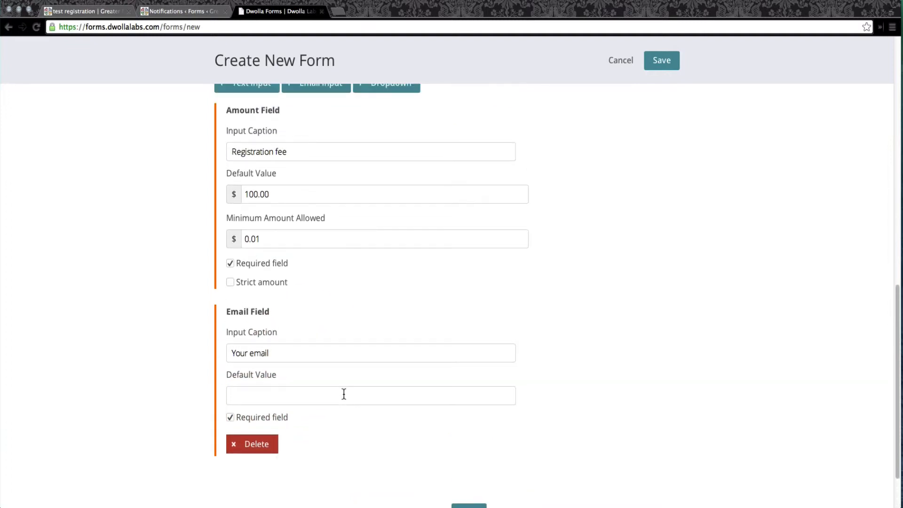
pyautogui.scroll(1, 344, 394)
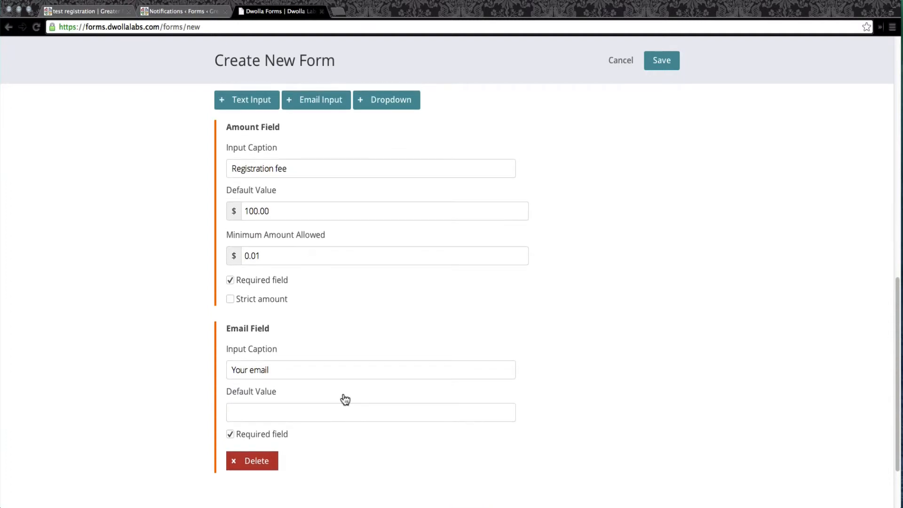
pyautogui.scroll(3, 343, 398)
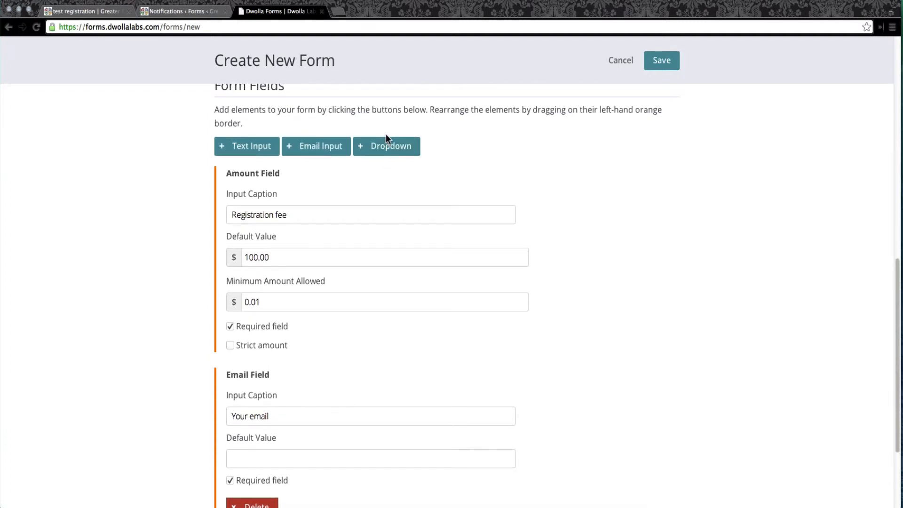
pyautogui.click(385, 146)
pyautogui.scroll(-15, 471, 271)
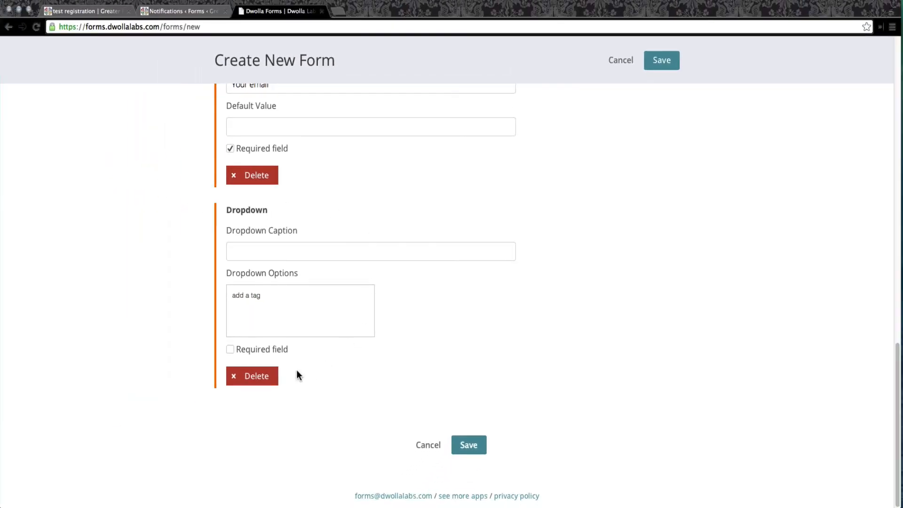
pyautogui.click(247, 376)
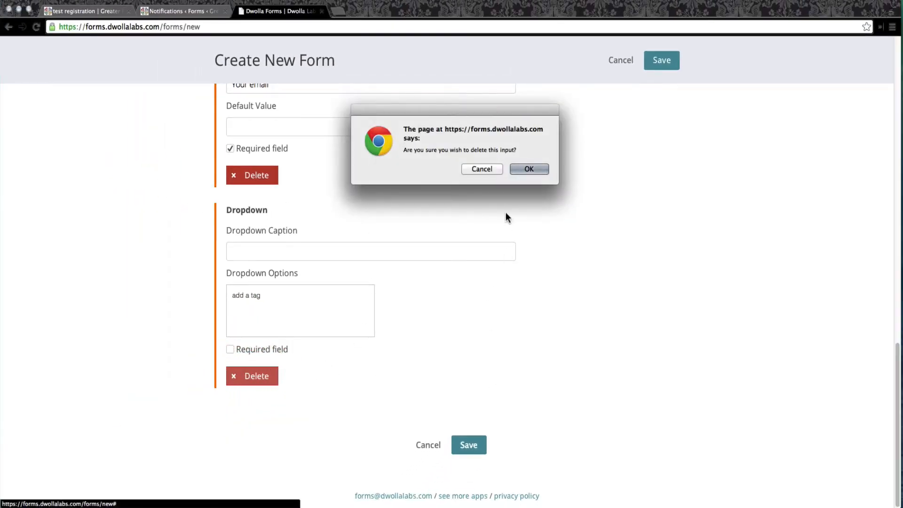
pyautogui.click(526, 169)
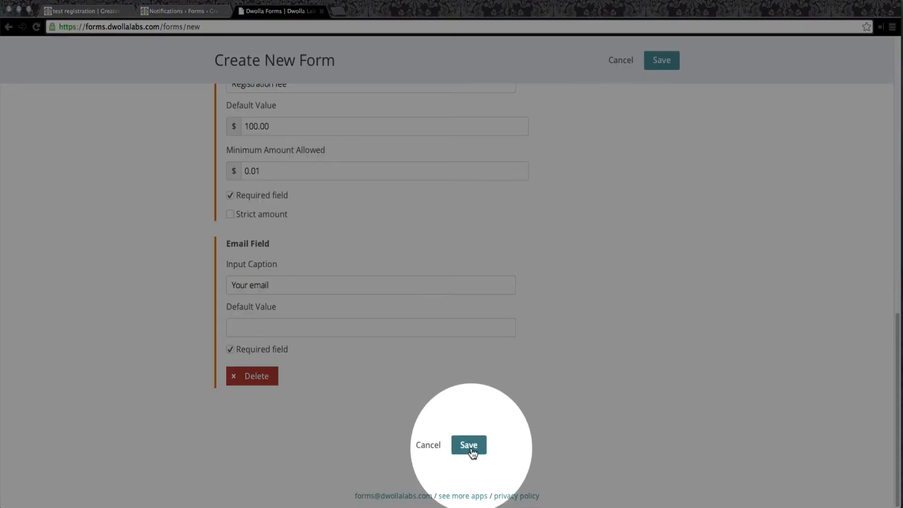
# Save the new form and open its live page to preview the Test event registration form.
pyautogui.click(472, 451)
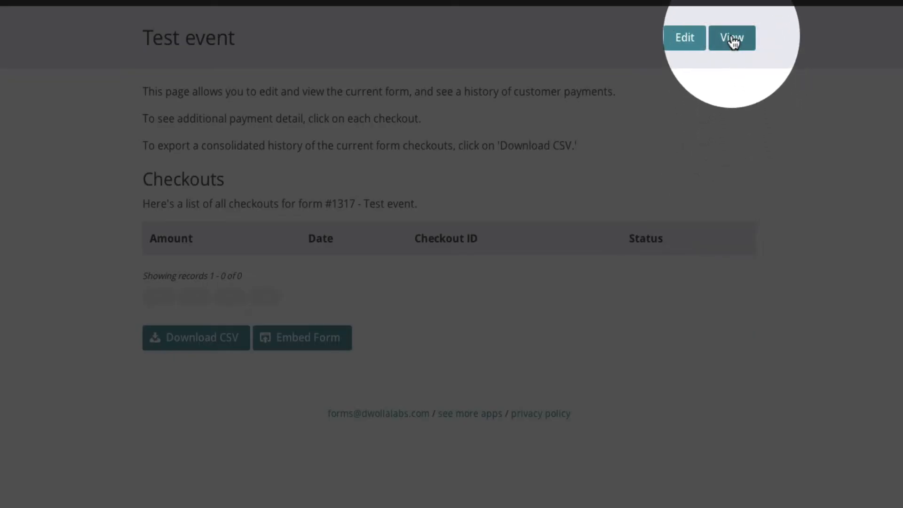
pyautogui.click(733, 40)
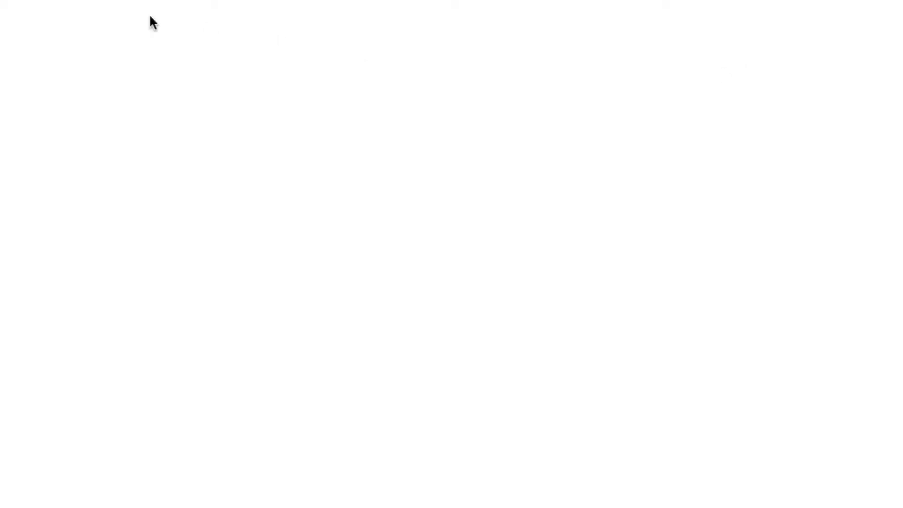
pyautogui.click(199, 26)
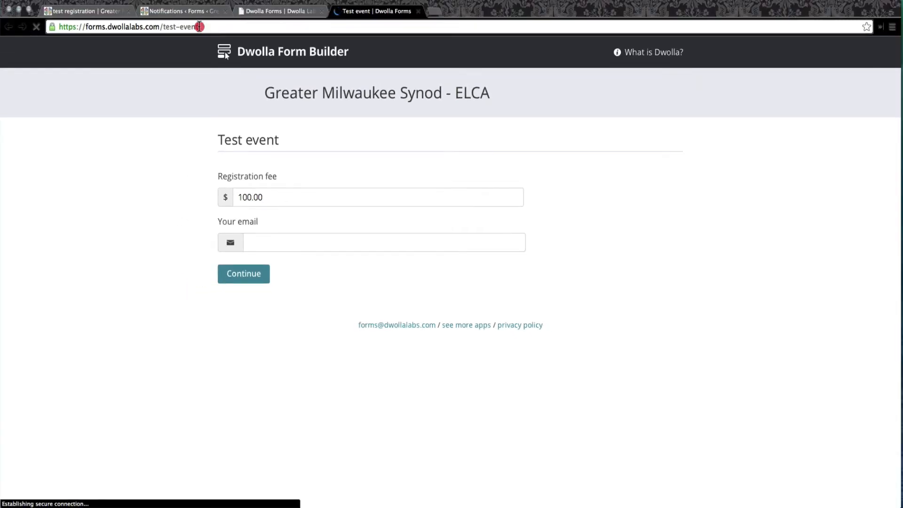
pyautogui.click(106, 27)
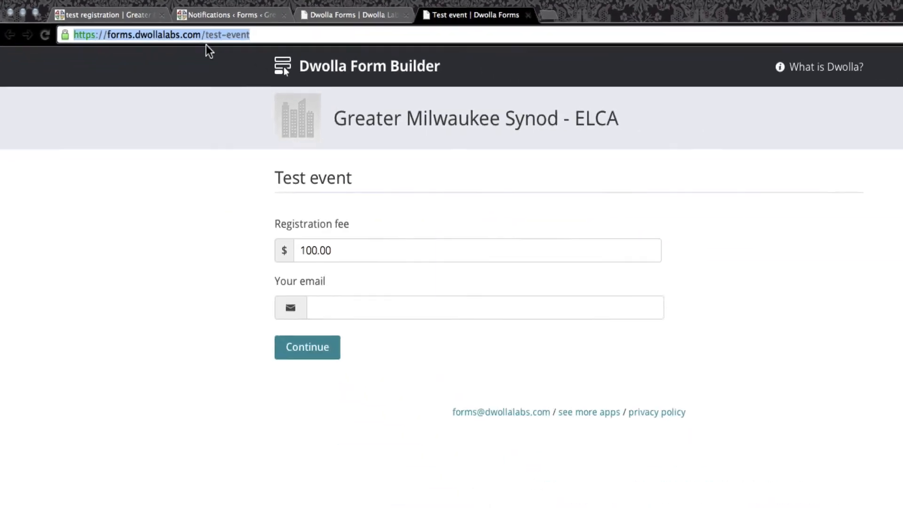
pyautogui.click(347, 249)
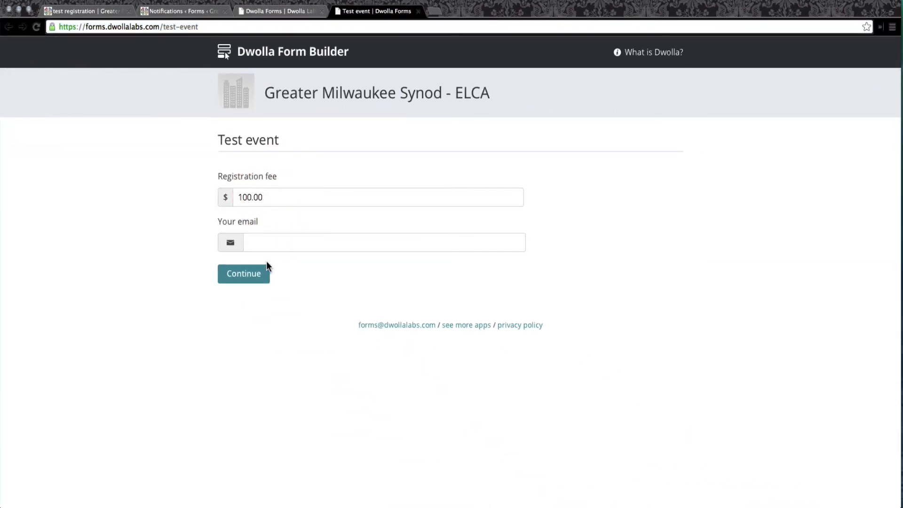
pyautogui.click(268, 237)
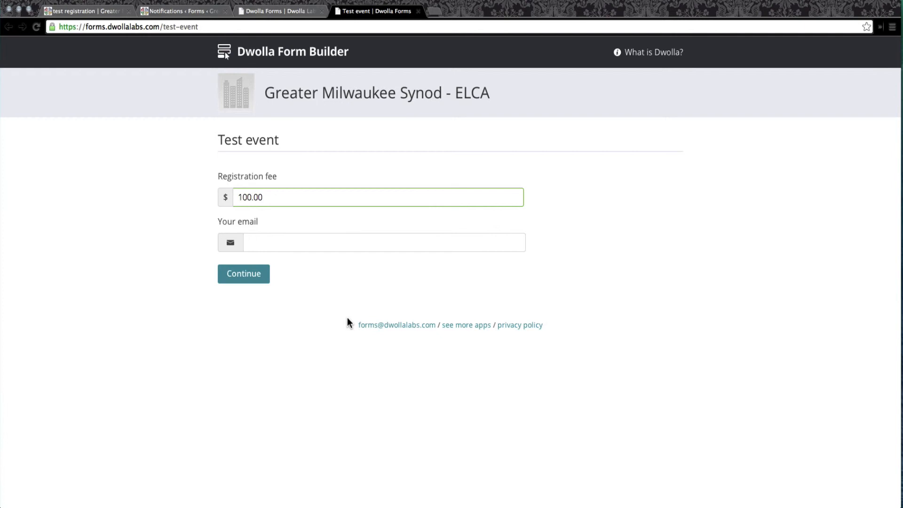
# Return to the dashboard and open the live view of the existing GMS form.
pyautogui.hotkey('ctrl', 'shift', 'Tab')
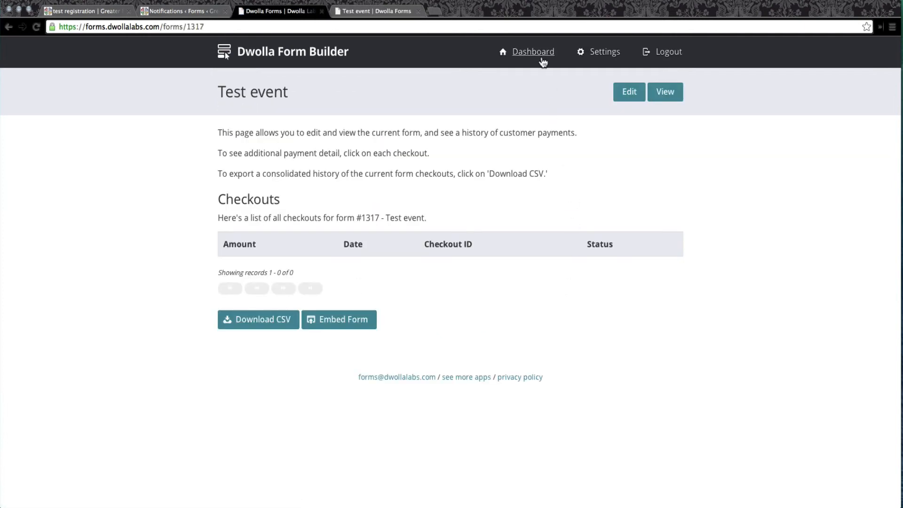
pyautogui.click(536, 53)
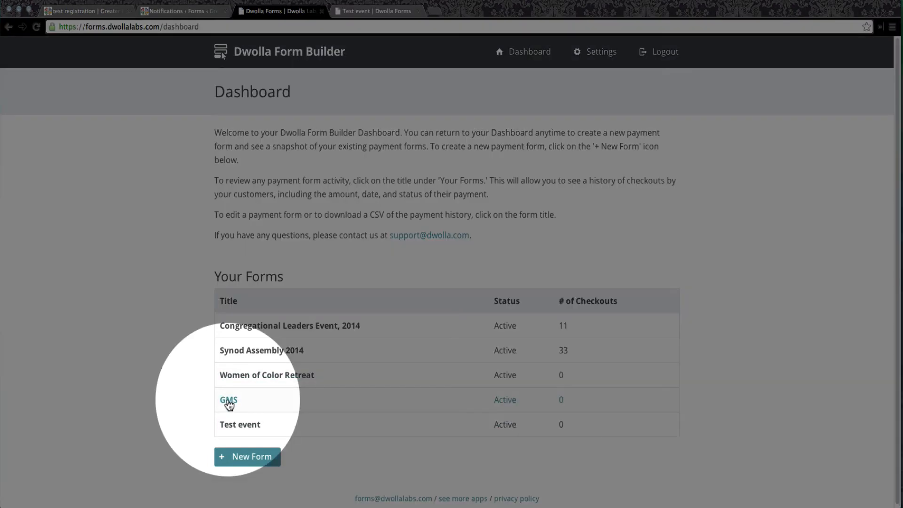
pyautogui.click(229, 401)
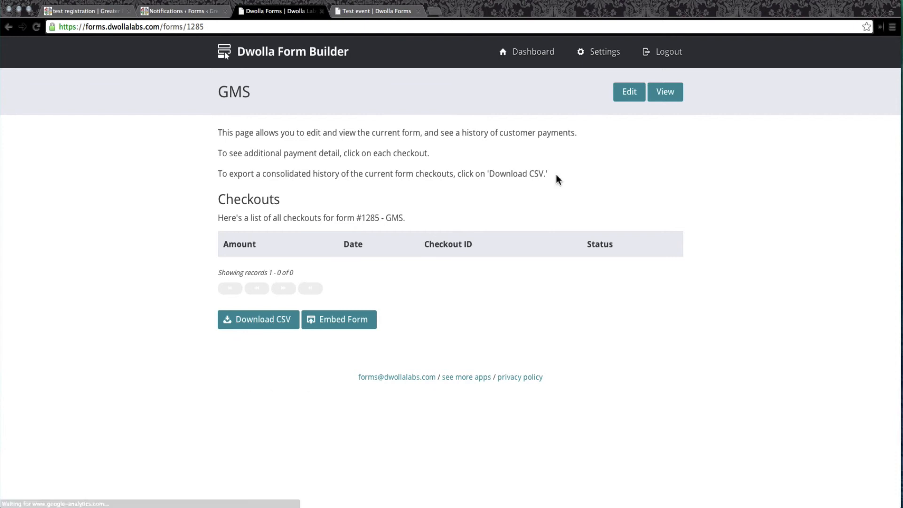
pyautogui.click(667, 91)
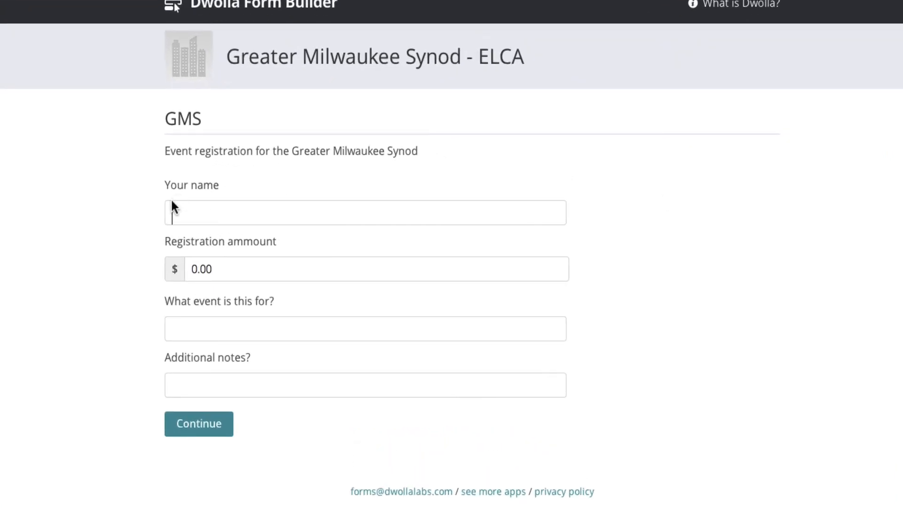
# Examine the GMS form's fields by stepping through them to check their required-field validation, and its page address.
pyautogui.click(200, 207)
pyautogui.click(195, 269)
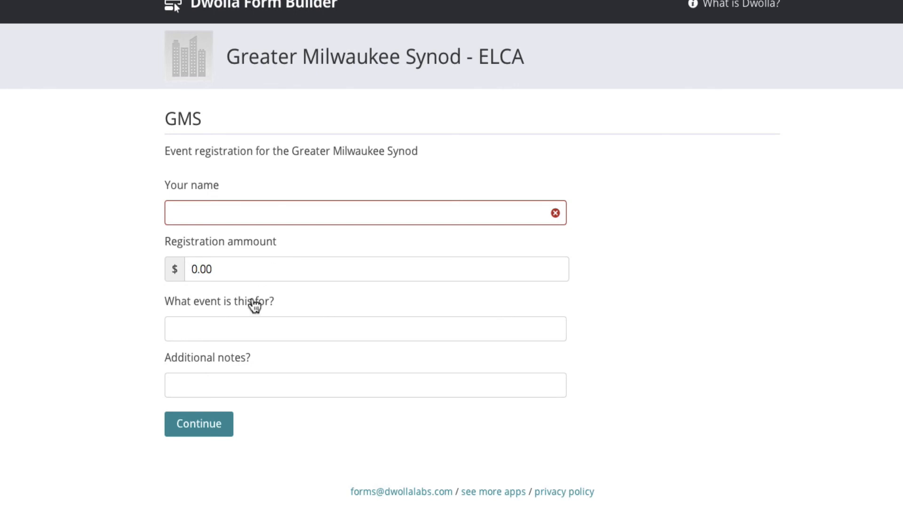
pyautogui.click(193, 329)
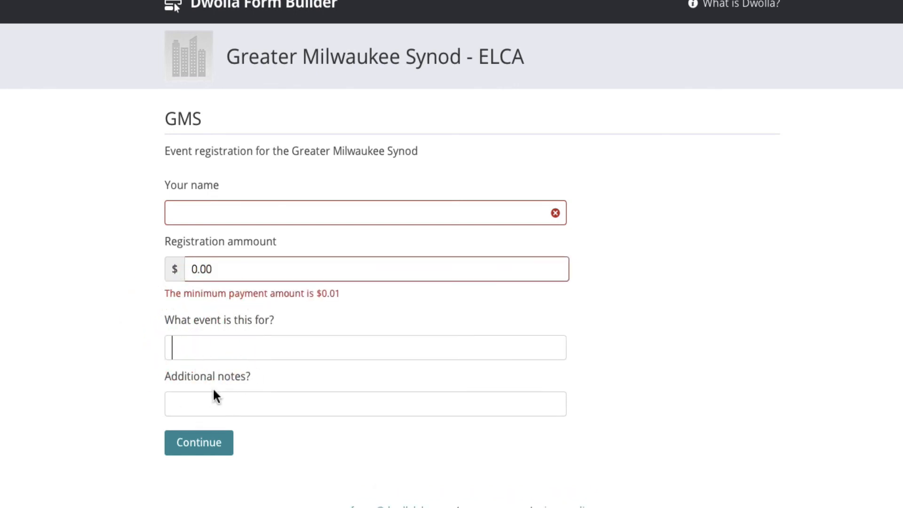
pyautogui.click(228, 401)
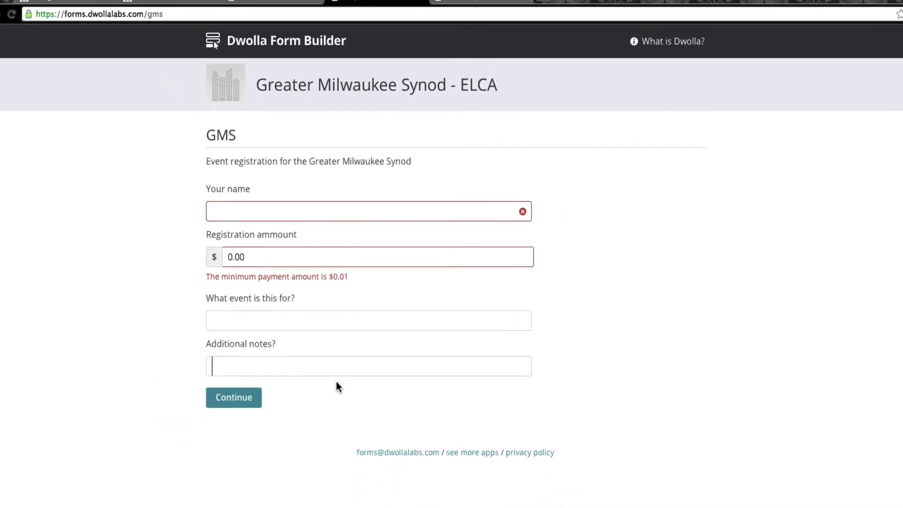
pyautogui.click(178, 16)
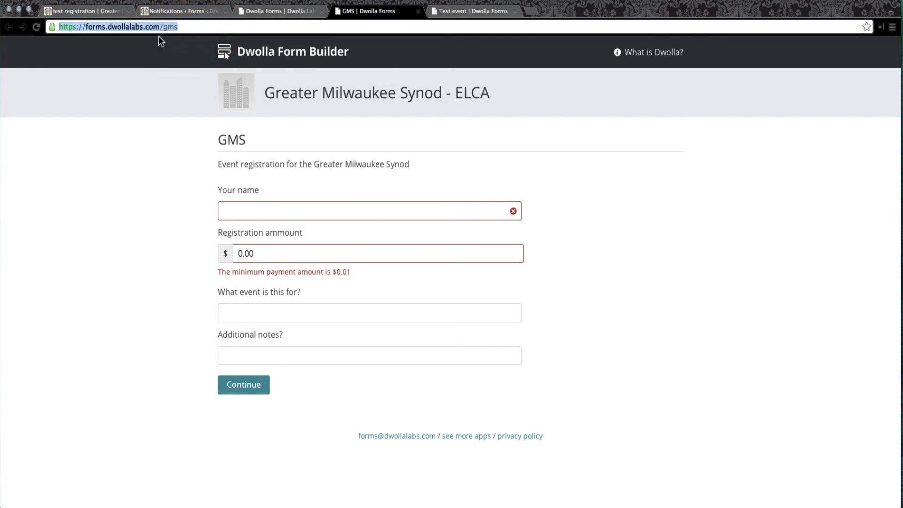